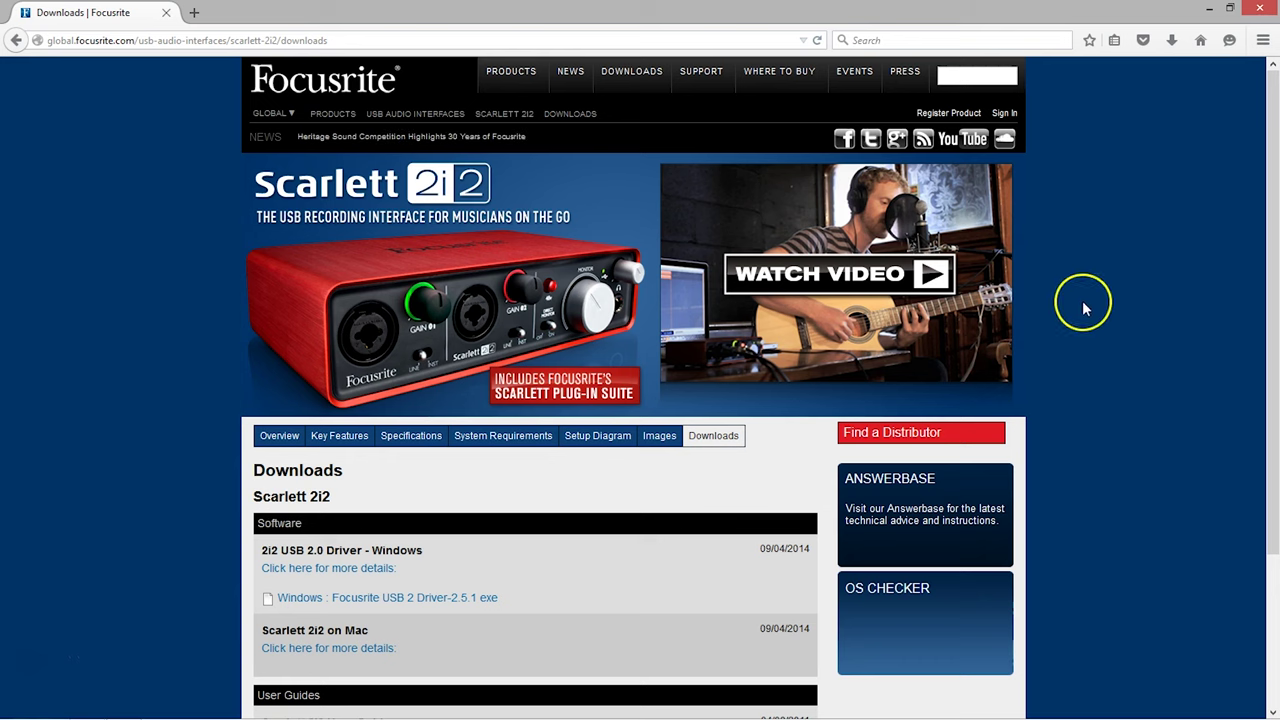
- Save the Windows driver installer focusrite-usb-2-driver-2.5.1.exe and show it in the downloads list
left_click(444, 599)
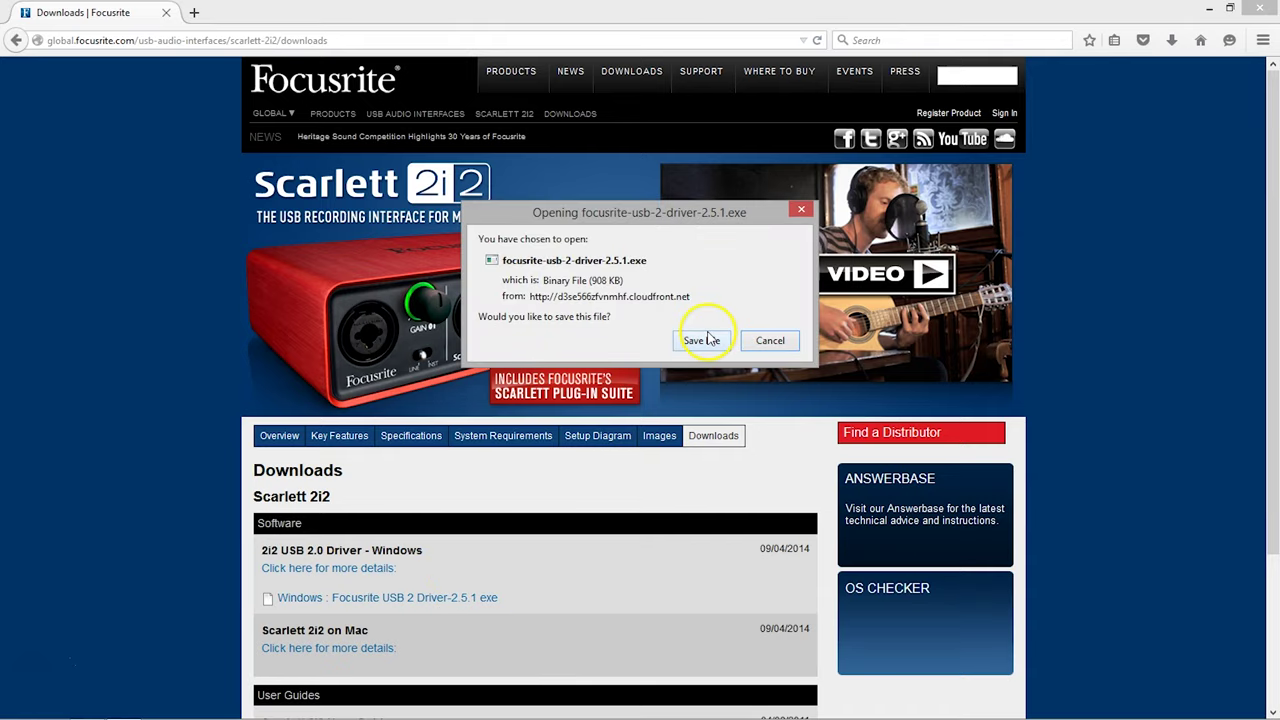
left_click(709, 340)
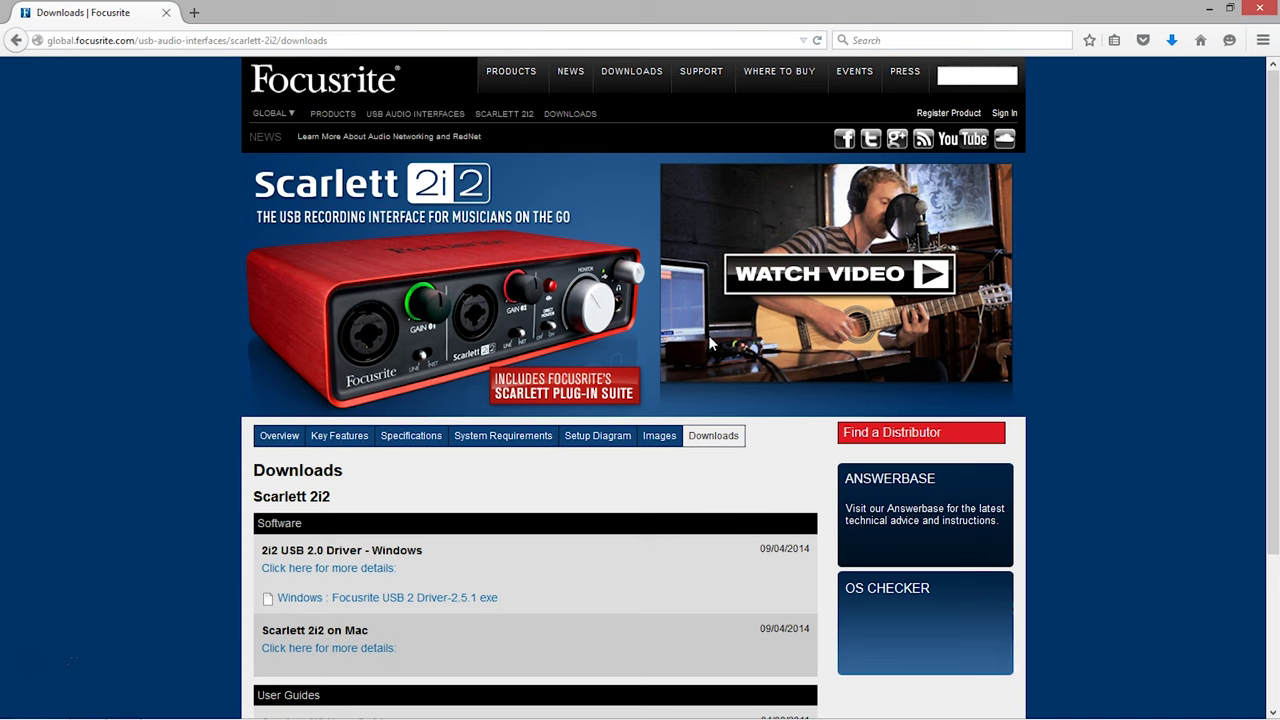
left_click(1176, 39)
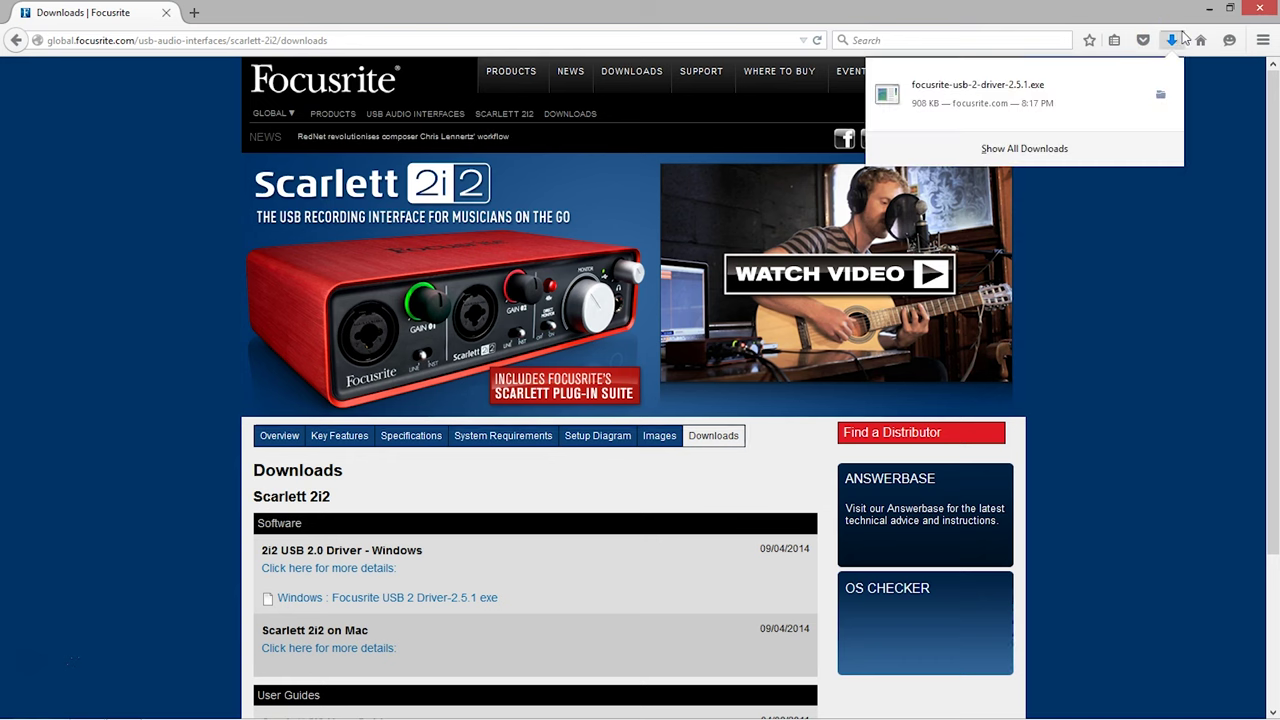
- Launch the downloaded 2.5.1 installer and install with the default folder and Start Menu folder
left_click(1164, 94)
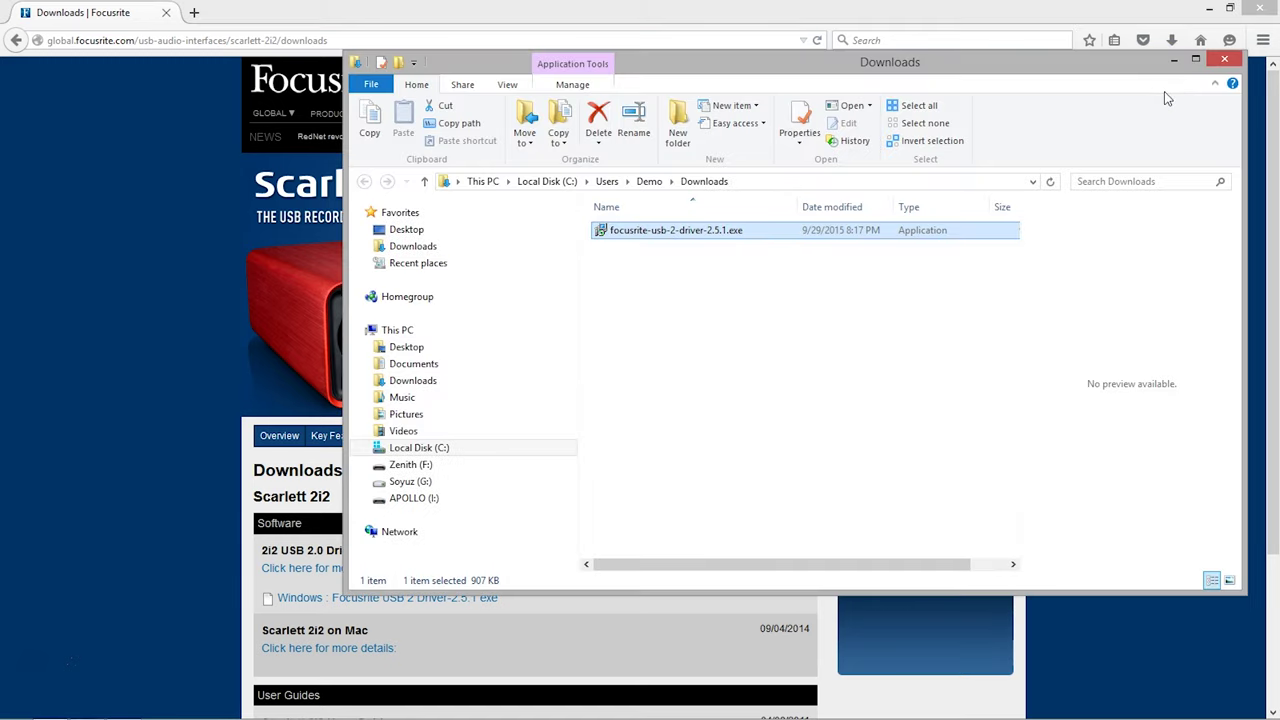
double_click(765, 232)
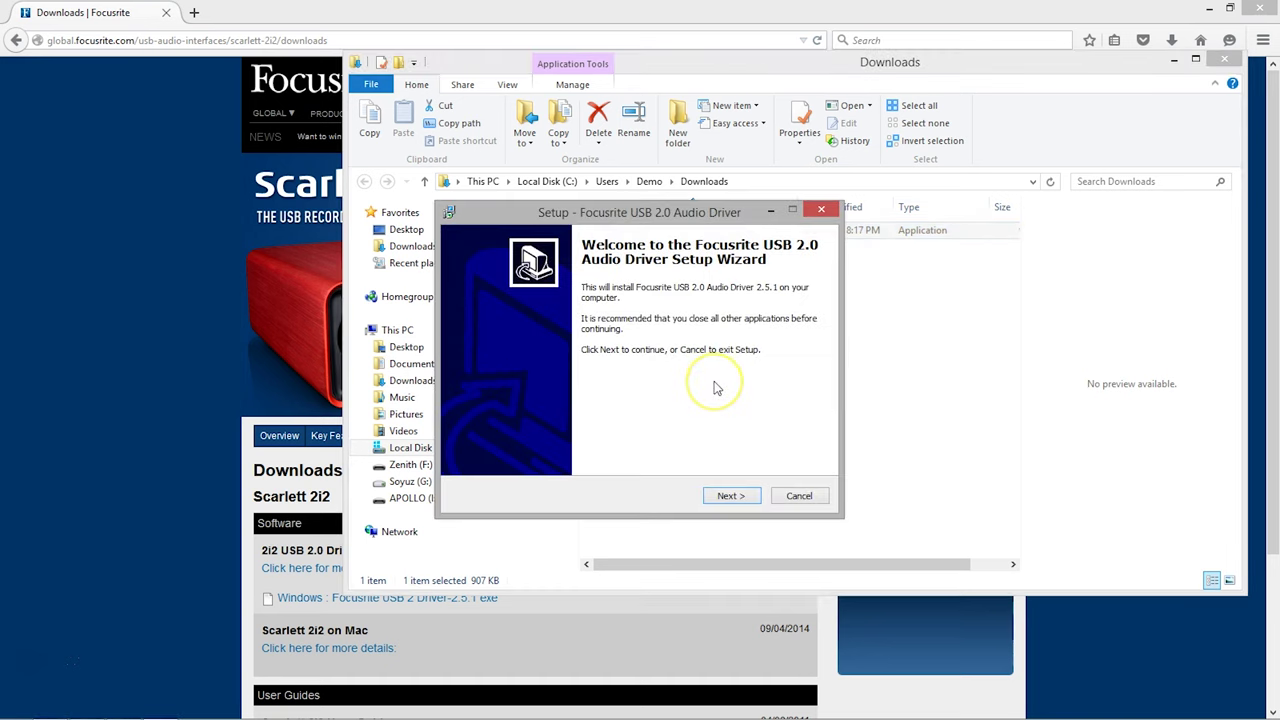
left_click(728, 497)
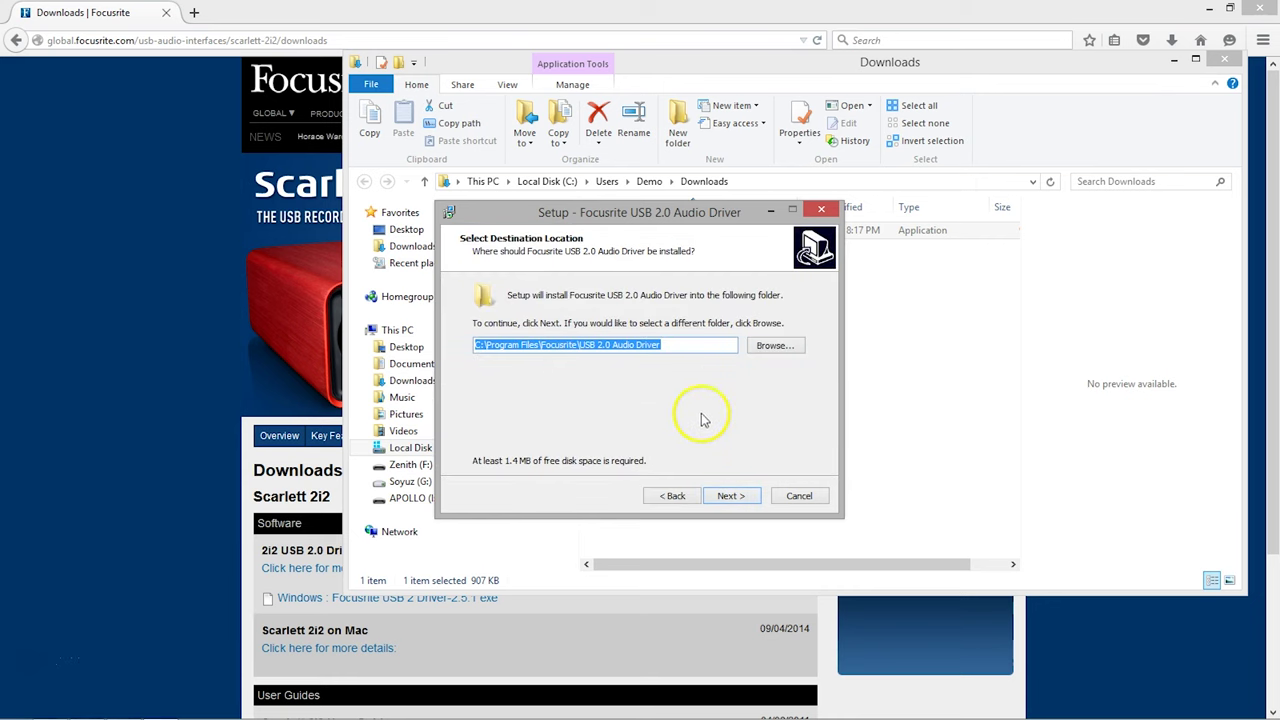
left_click(730, 496)
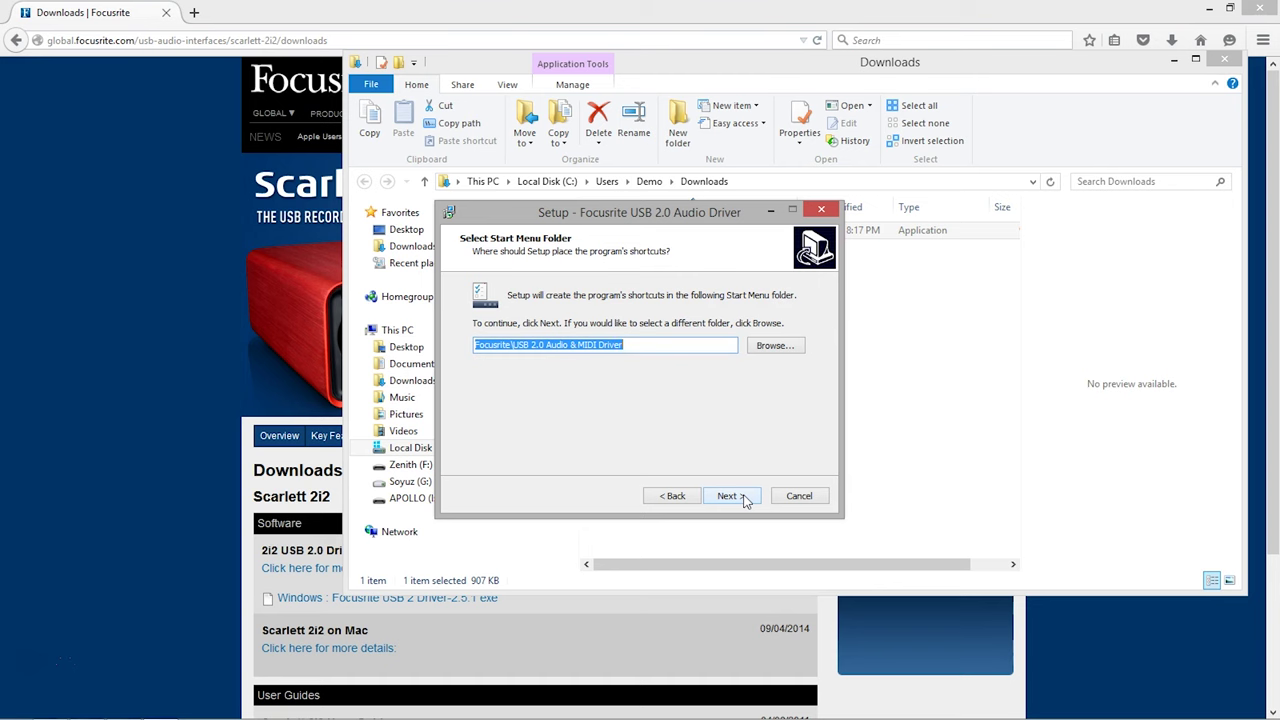
left_click(730, 496)
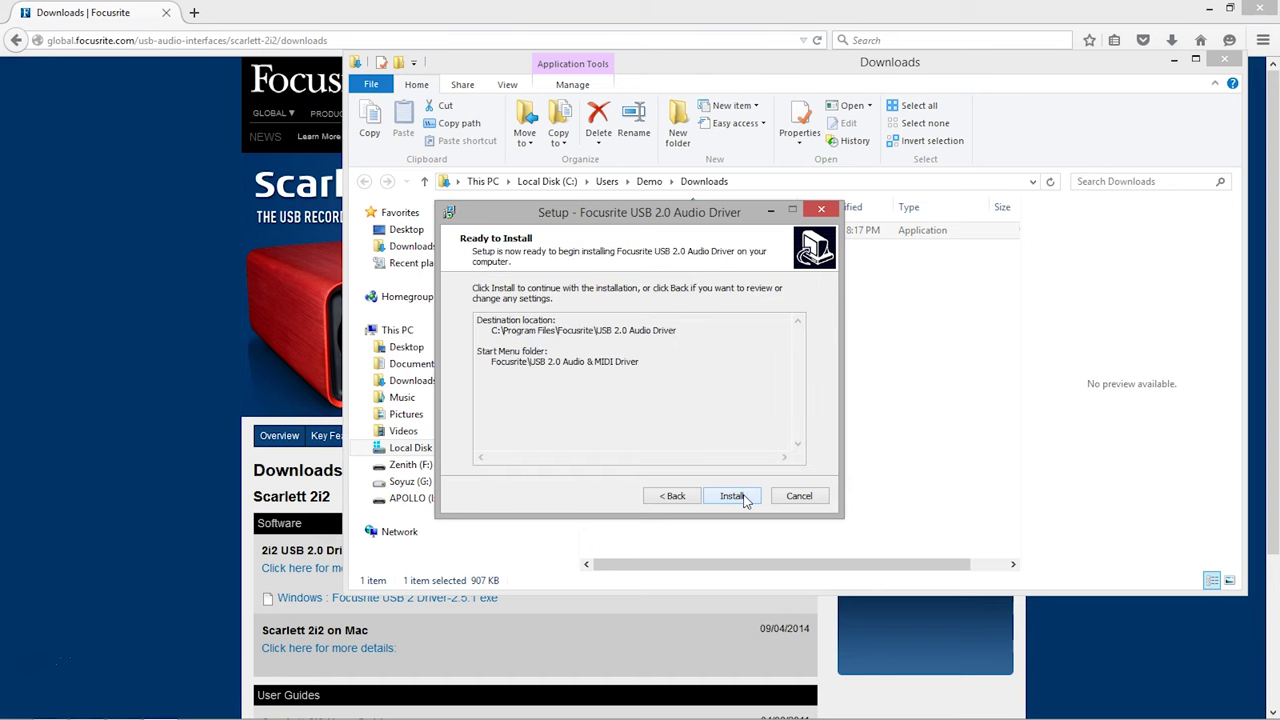
left_click(744, 499)
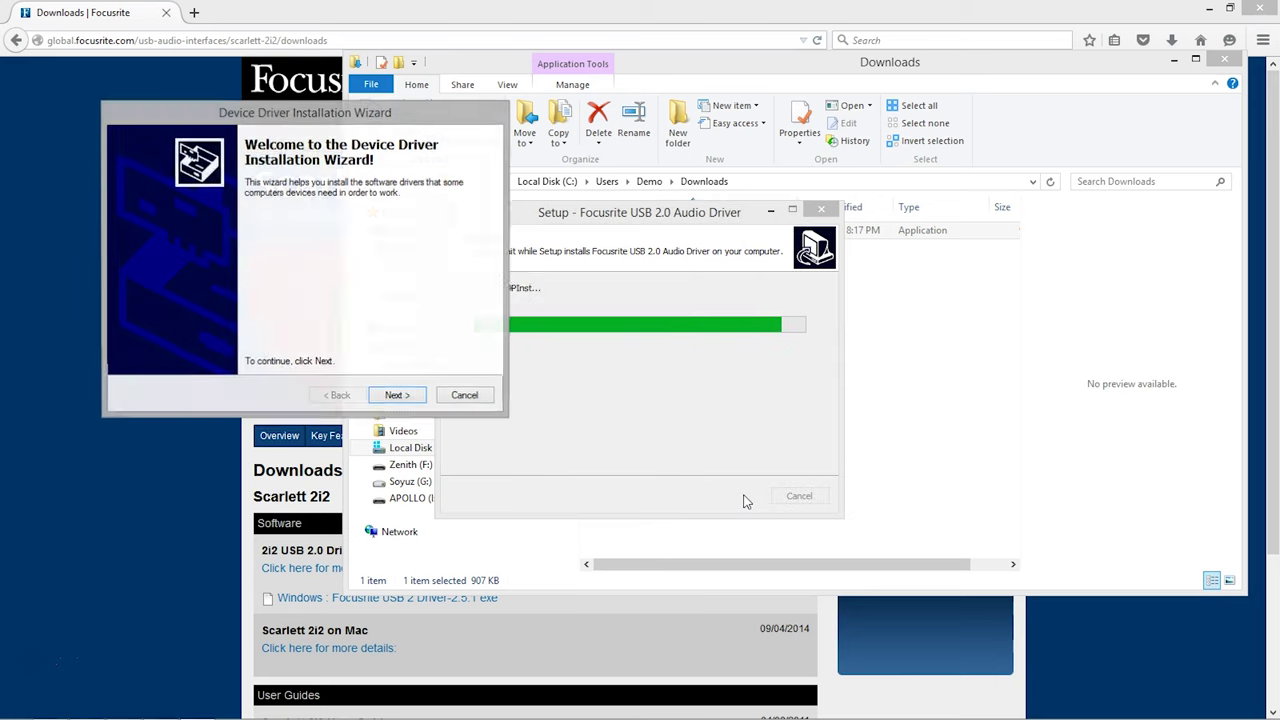
- Complete the Device Driver Installation Wizard, exit setup, and close the Downloads folder window
left_click(412, 398)
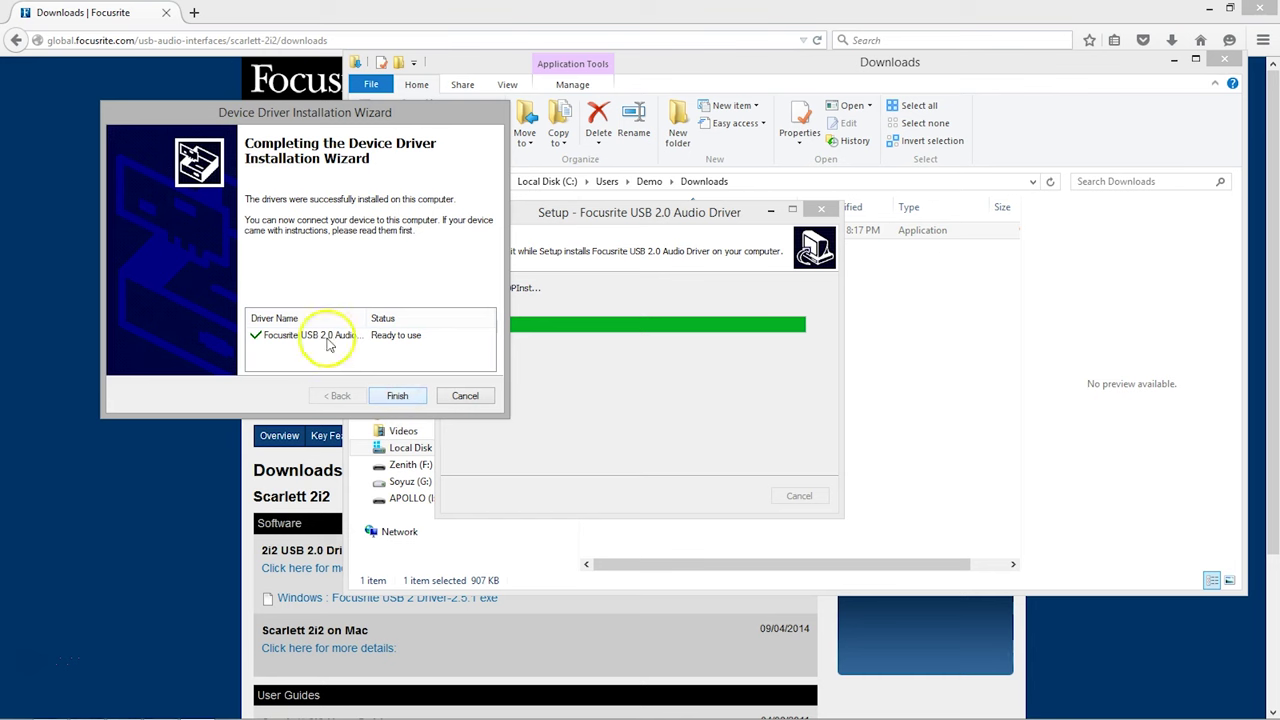
left_click(397, 396)
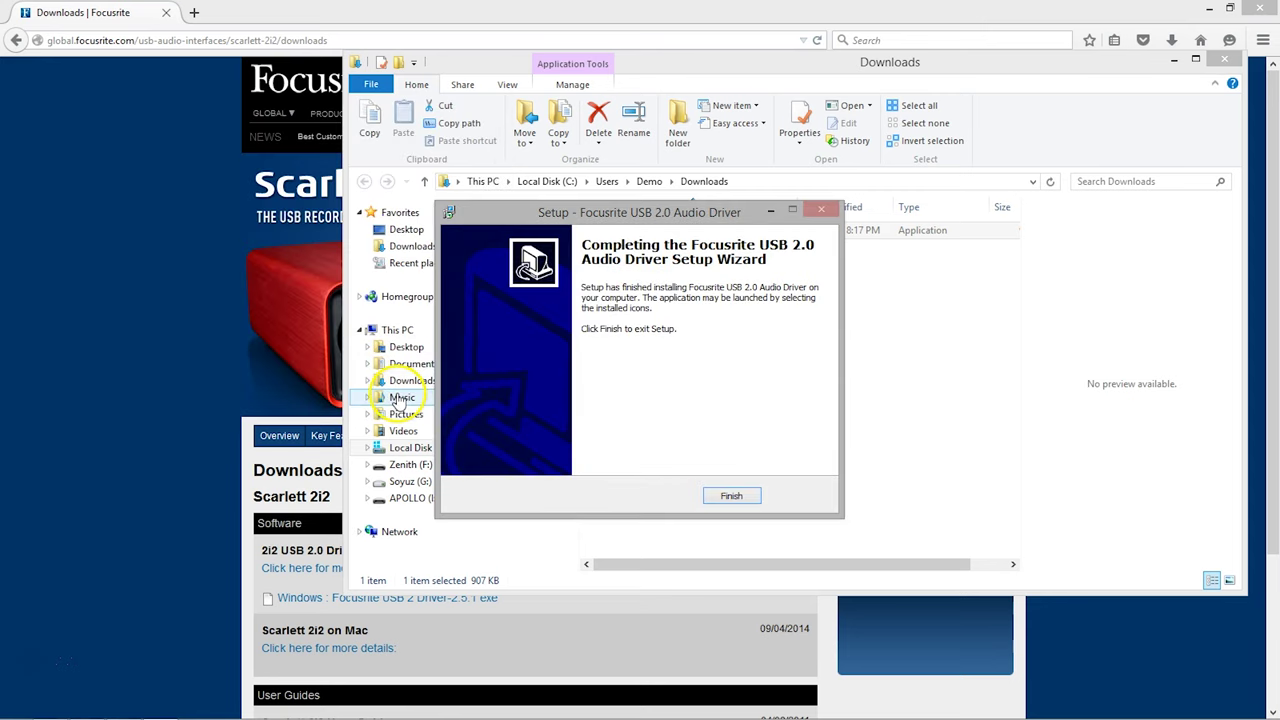
left_click(736, 498)
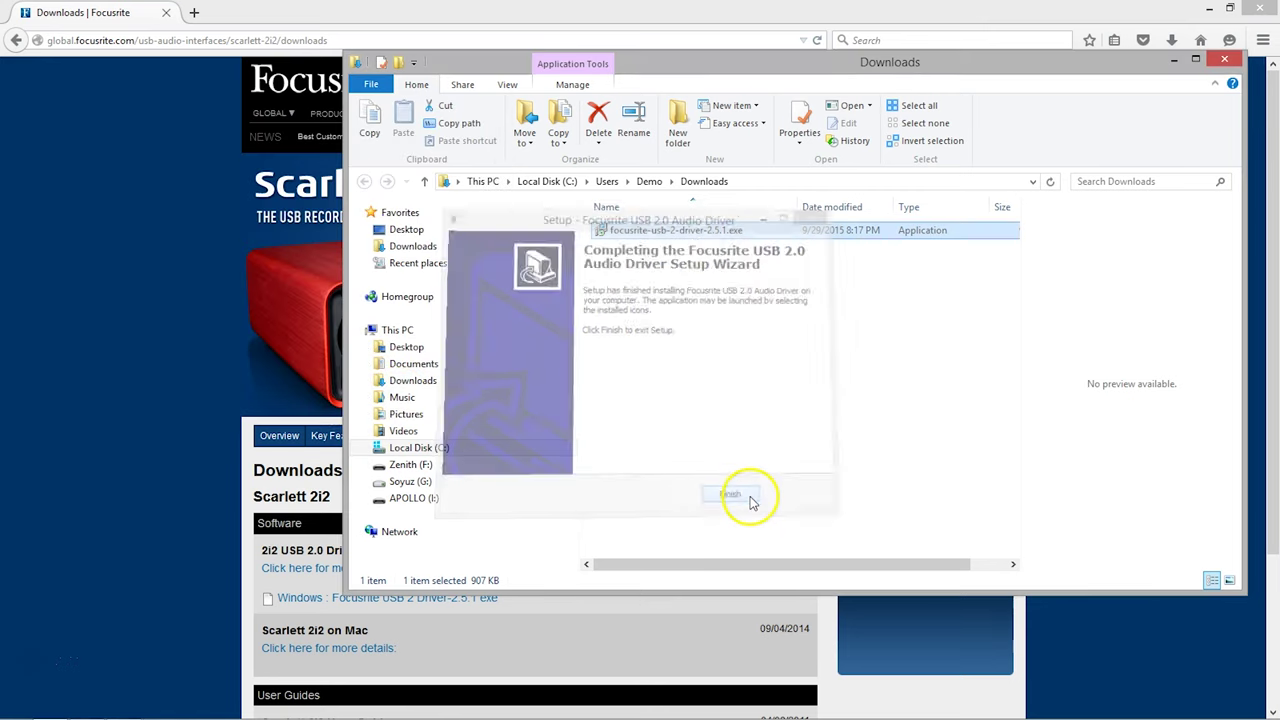
left_click(1224, 59)
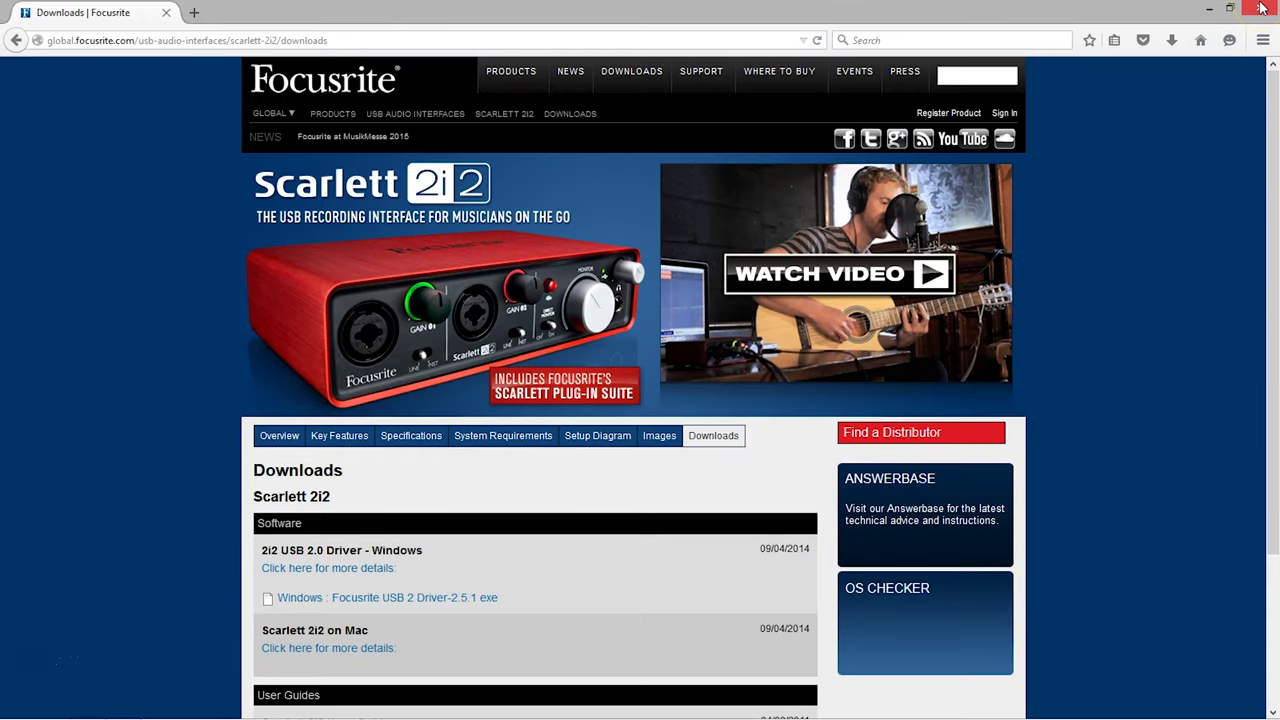
- Close the Firefox browser
left_click(1262, 8)
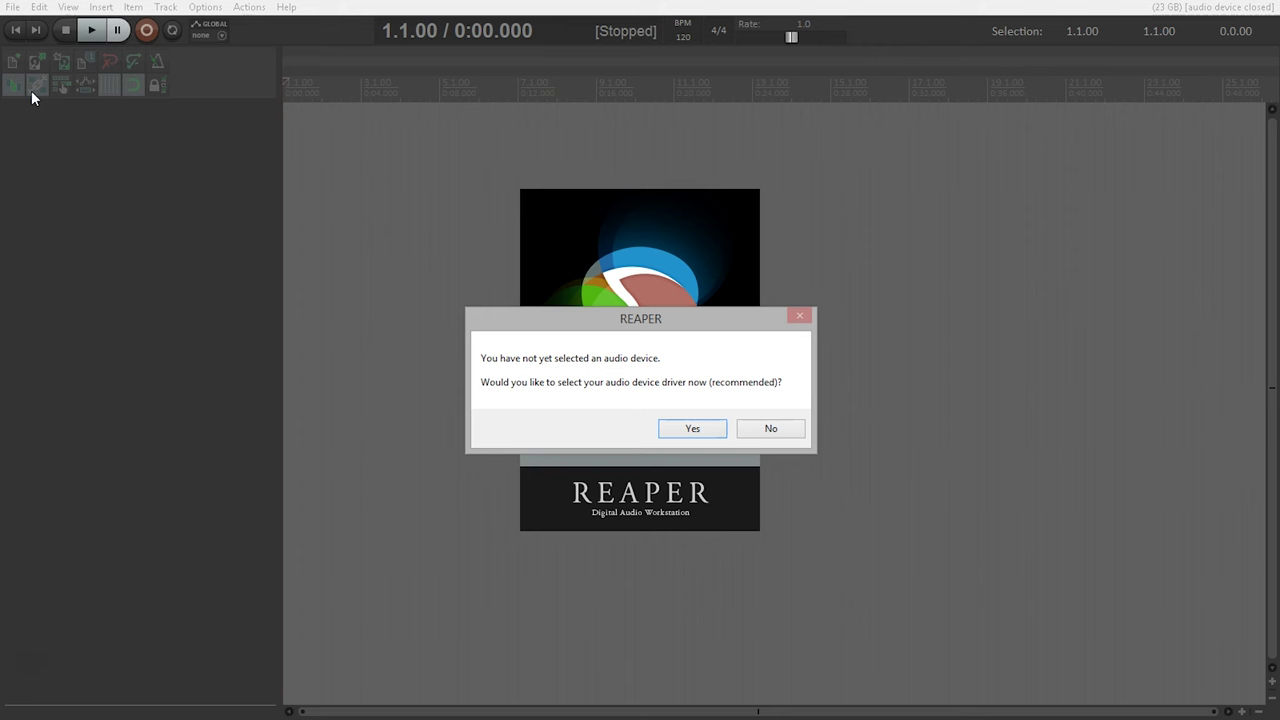
- Choose to set an audio device now and load the Yorkshire Lady.RPP project
left_click(691, 432)
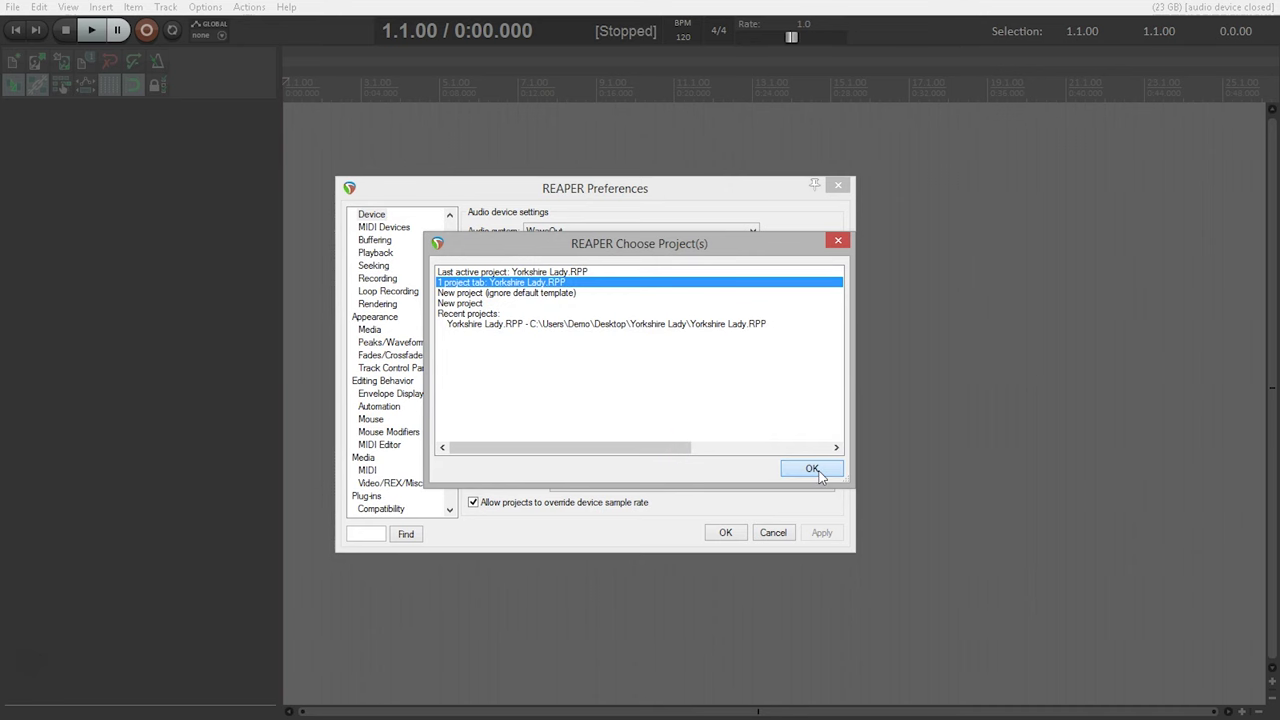
left_click(815, 470)
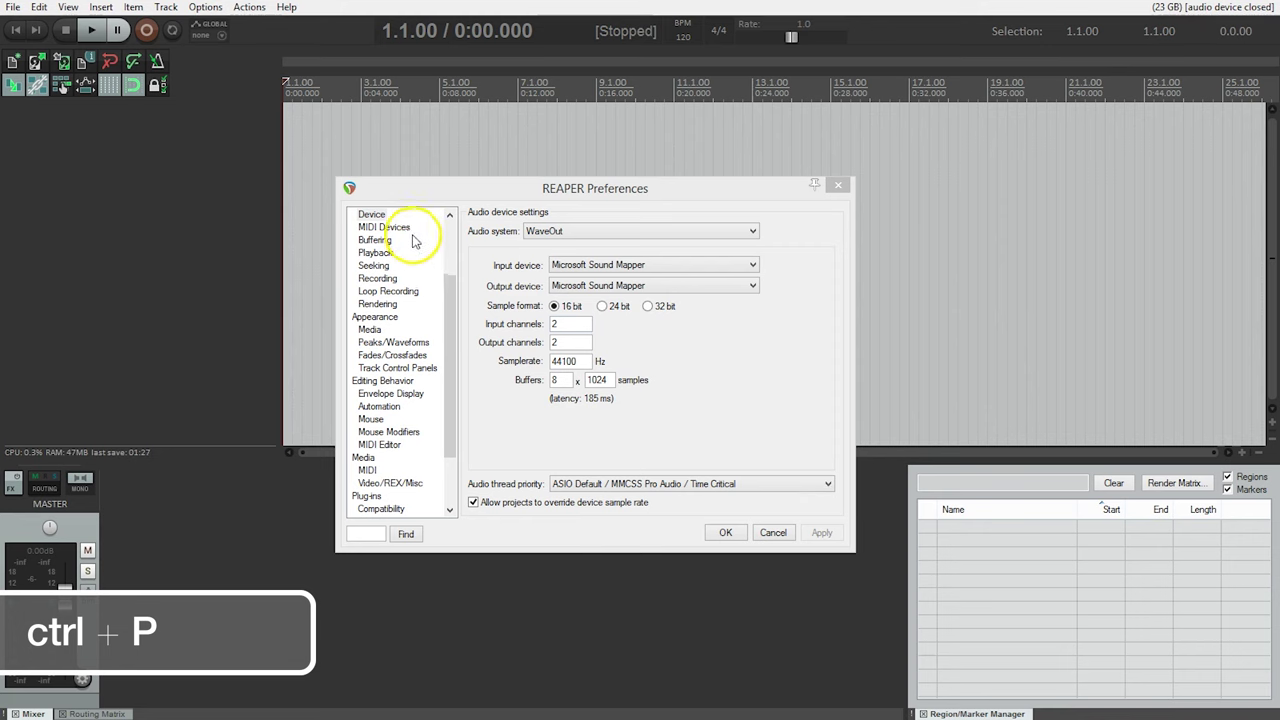
- Under Audio > Device, switch the audio system from WaveOut to ASIO
scroll(380, 295, "up", 1)
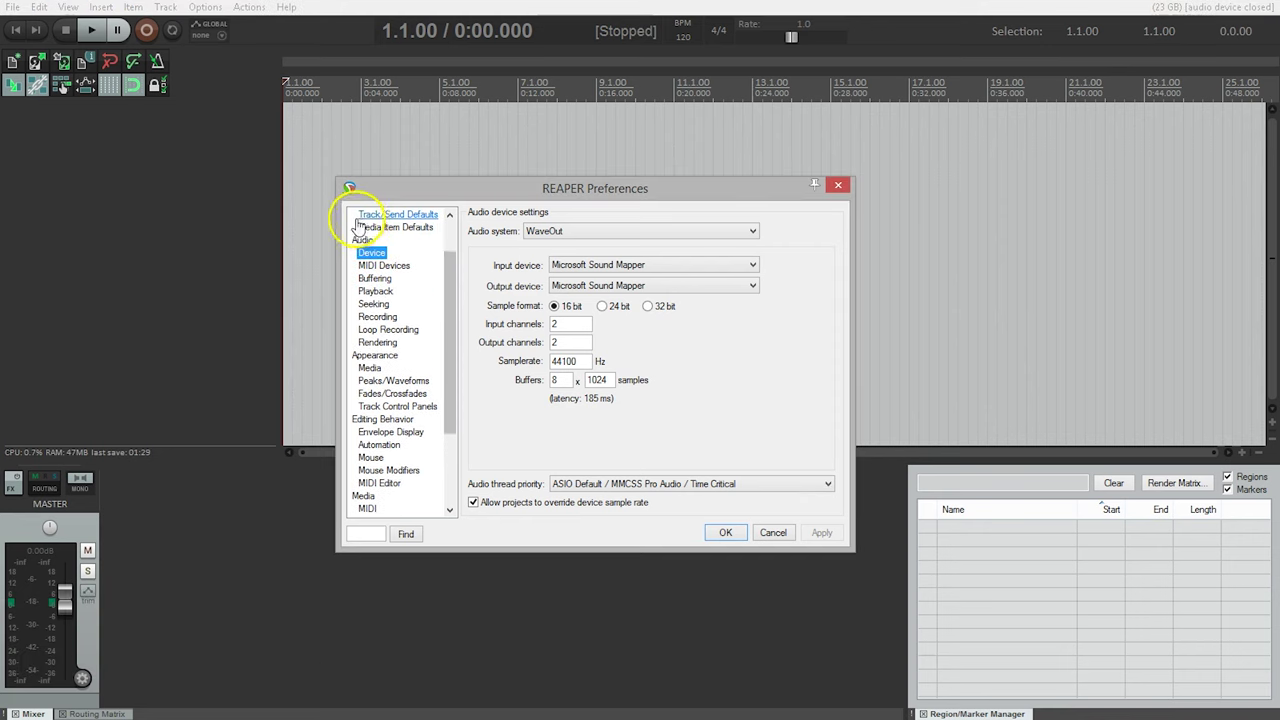
left_click(368, 255)
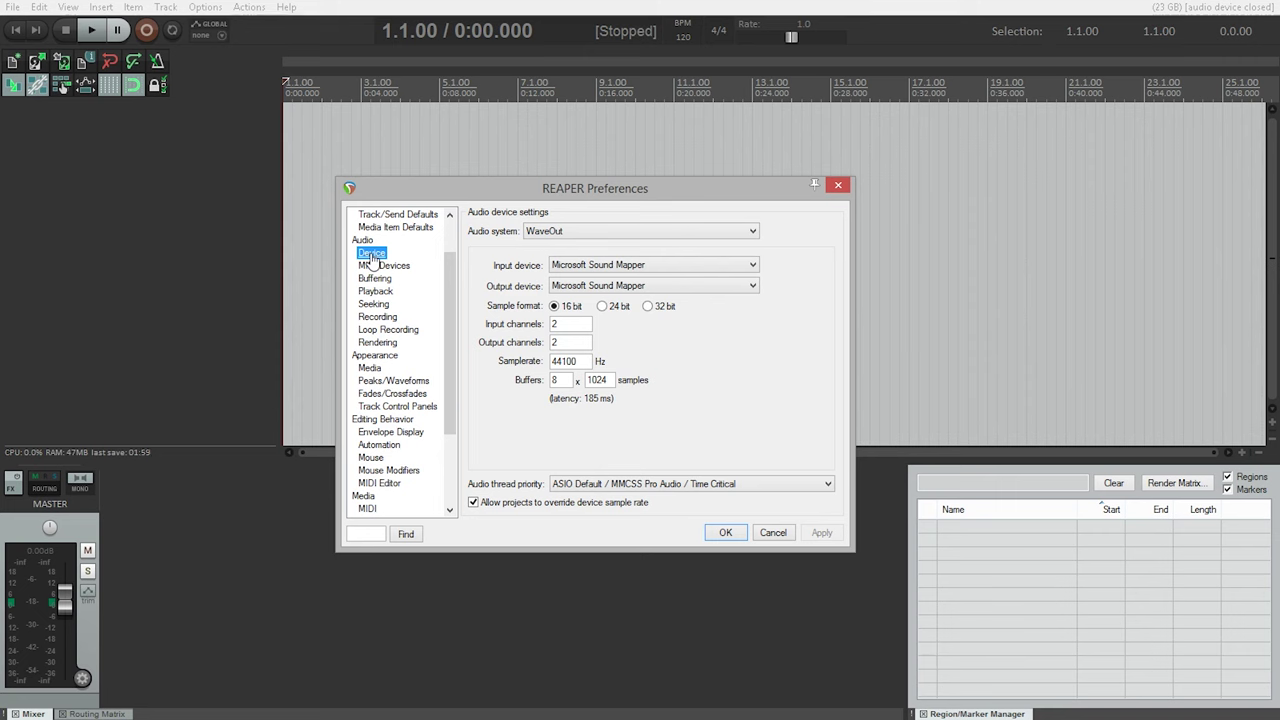
left_click(729, 232)
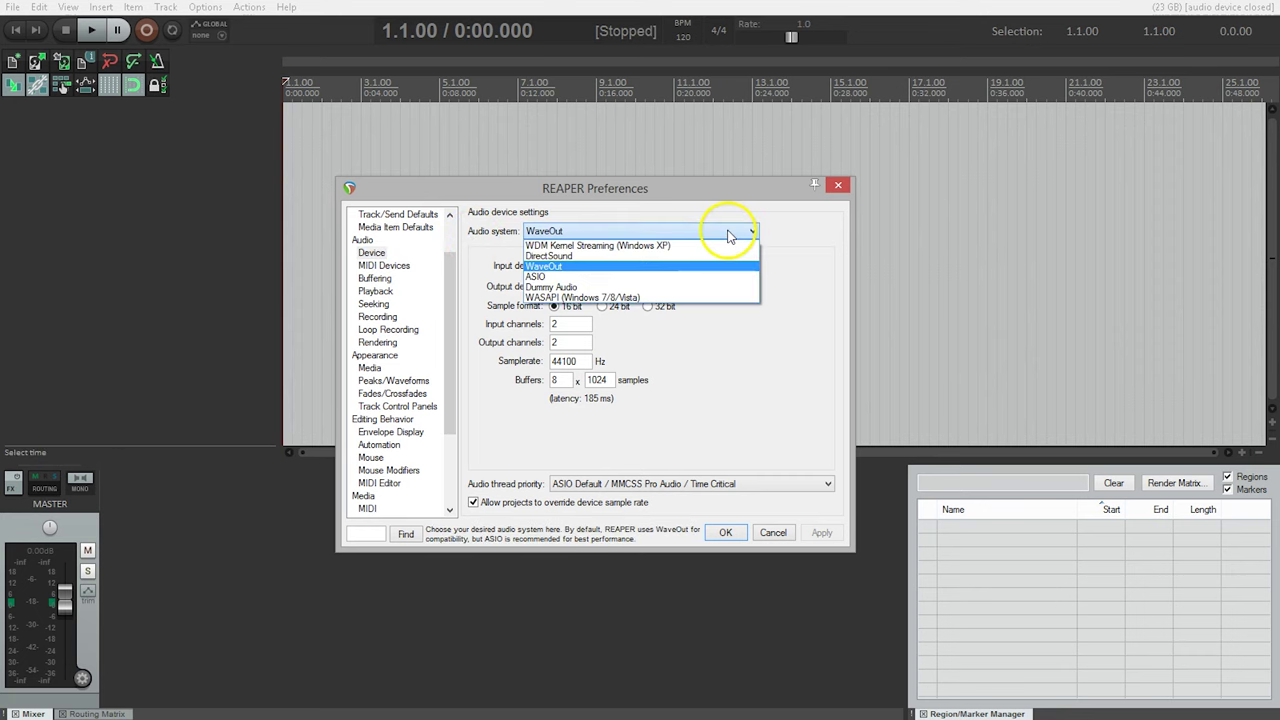
left_click(703, 278)
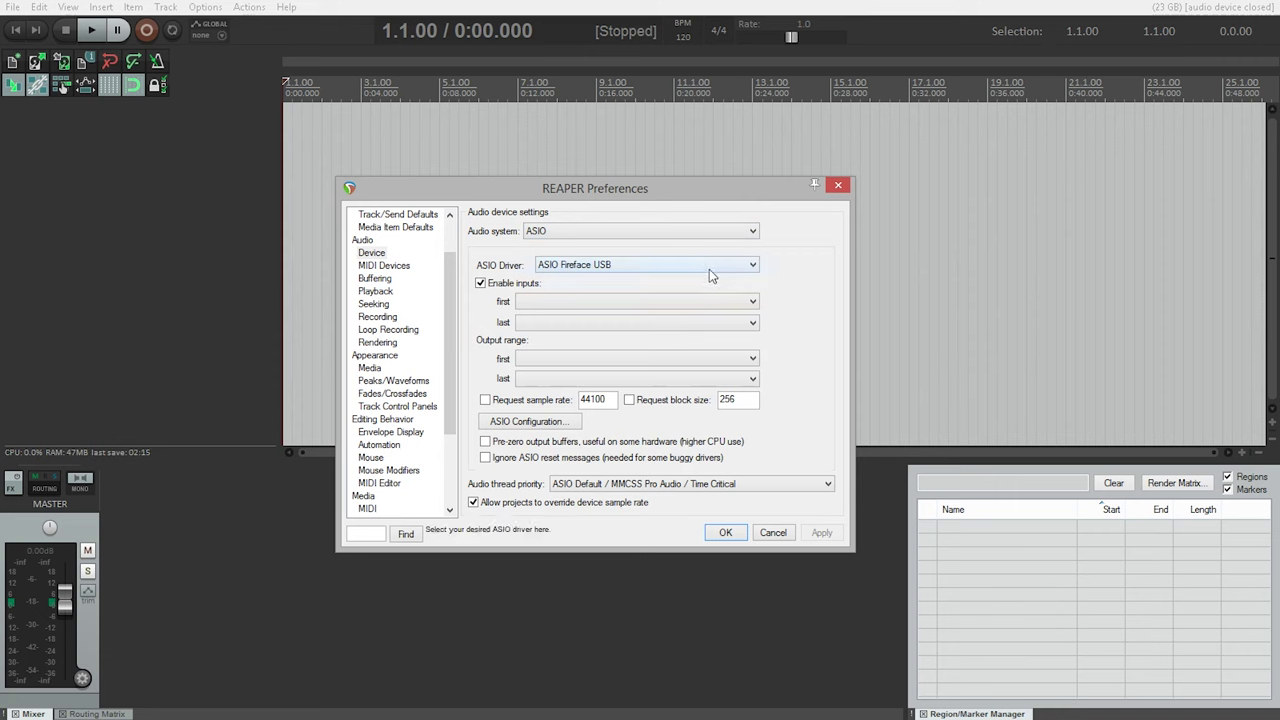
- Choose Focusrite USB 2.0 Audio Driver as the ASIO driver
left_click(709, 269)
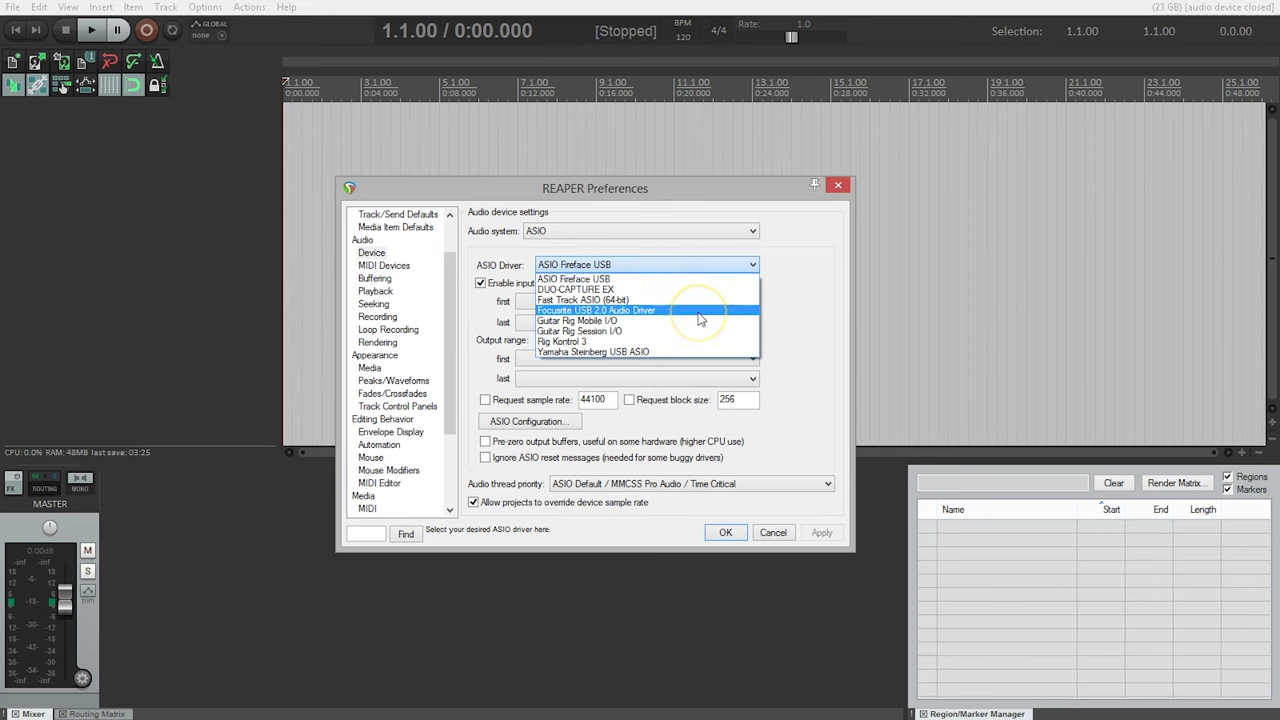
left_click(699, 314)
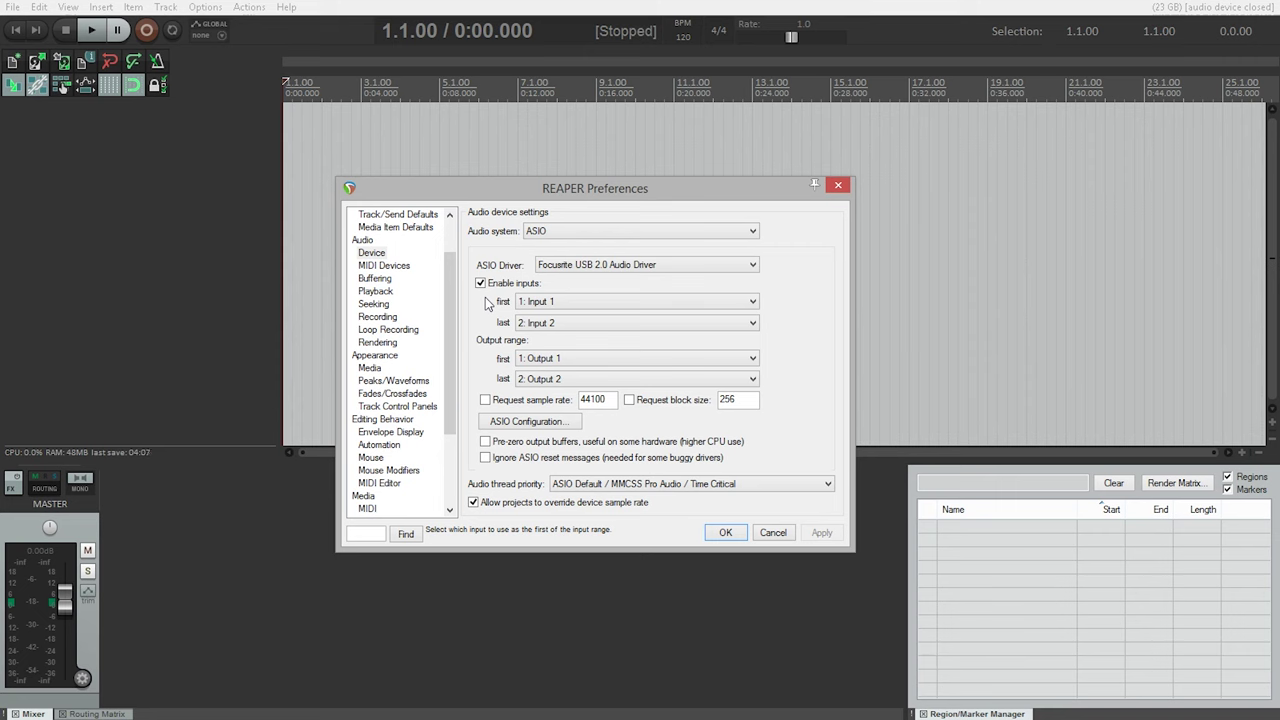
- Keep enabled inputs at Input 1–Input 2 and the output range at Output 1–Output 2
left_click(550, 304)
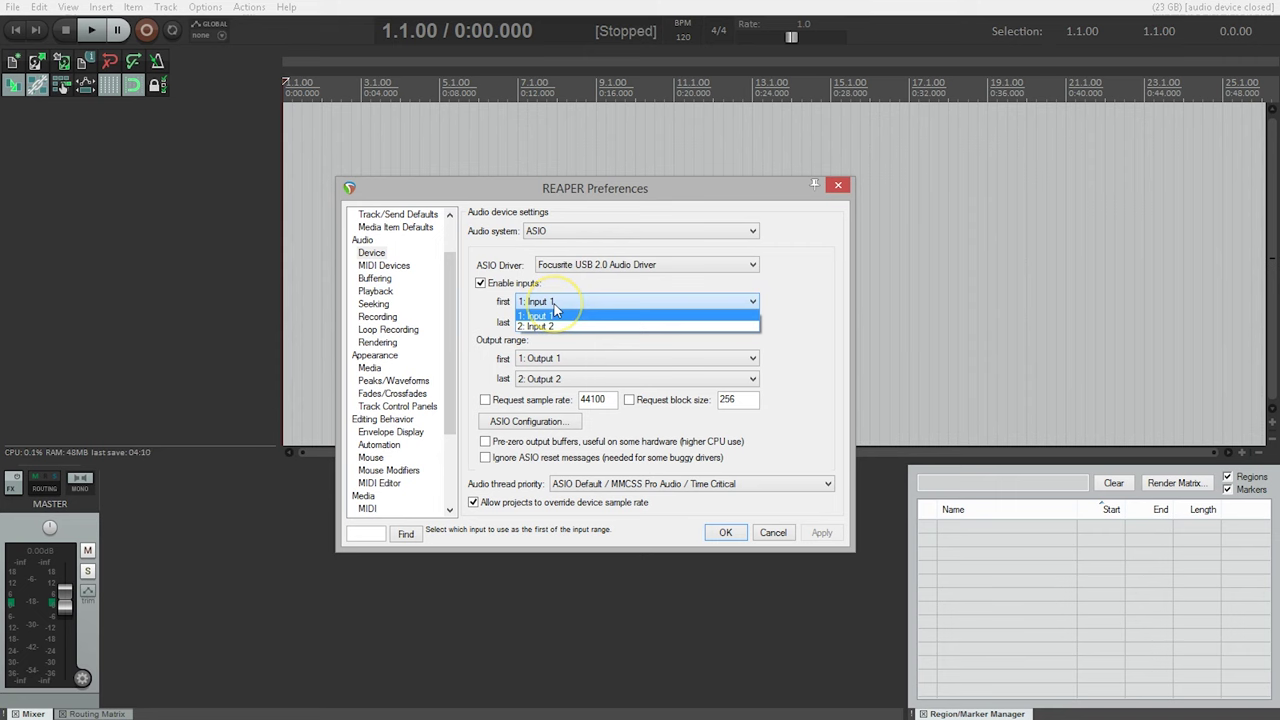
left_click(555, 313)
left_click(553, 323)
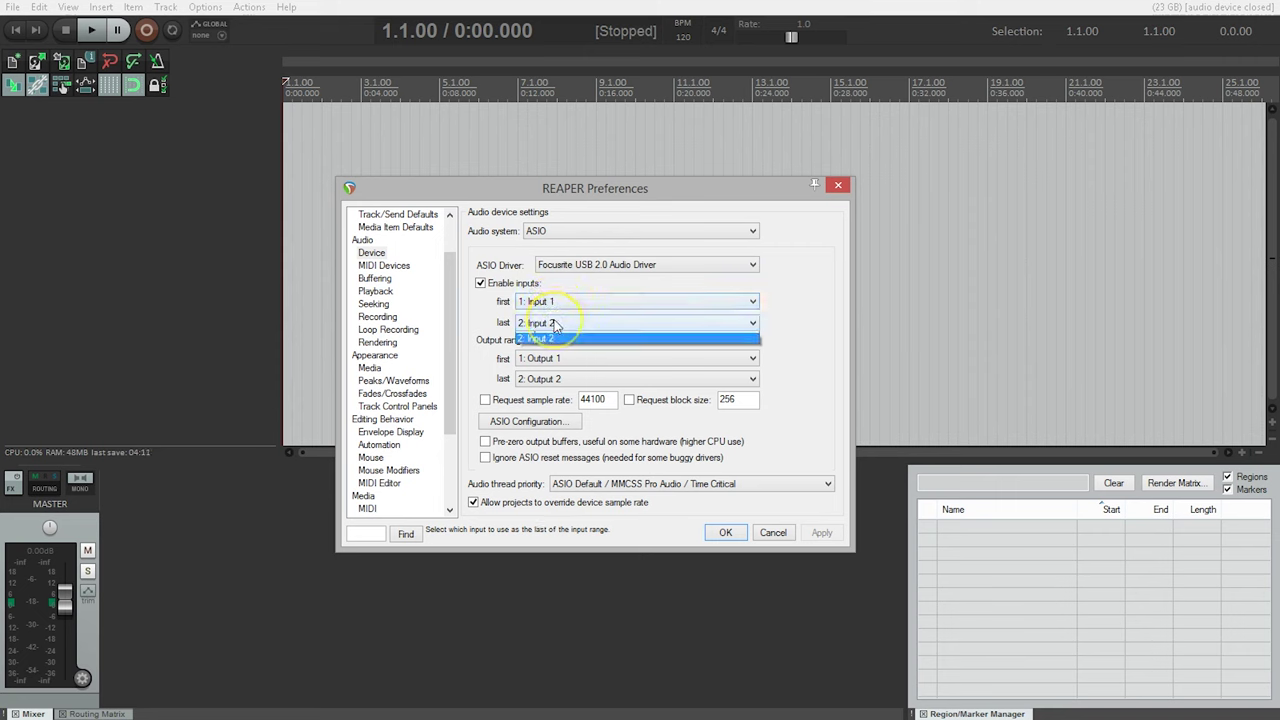
left_click(555, 324)
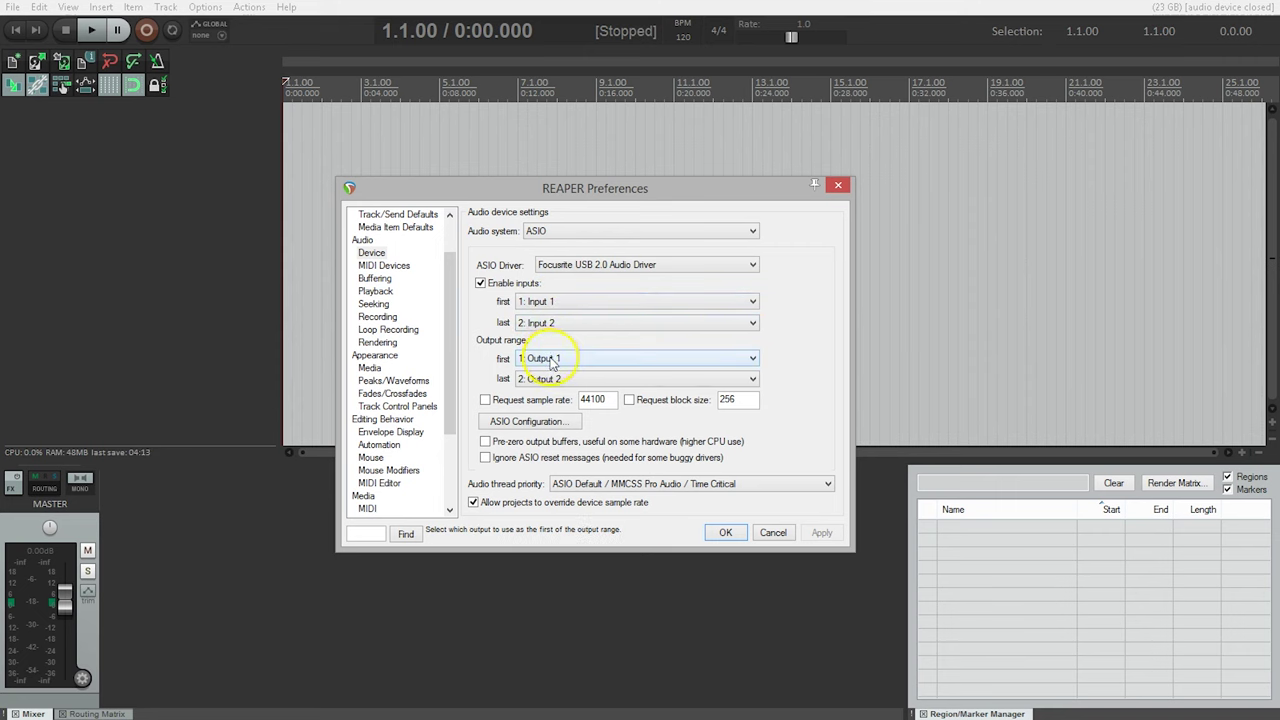
left_click(551, 360)
left_click(551, 371)
left_click(551, 379)
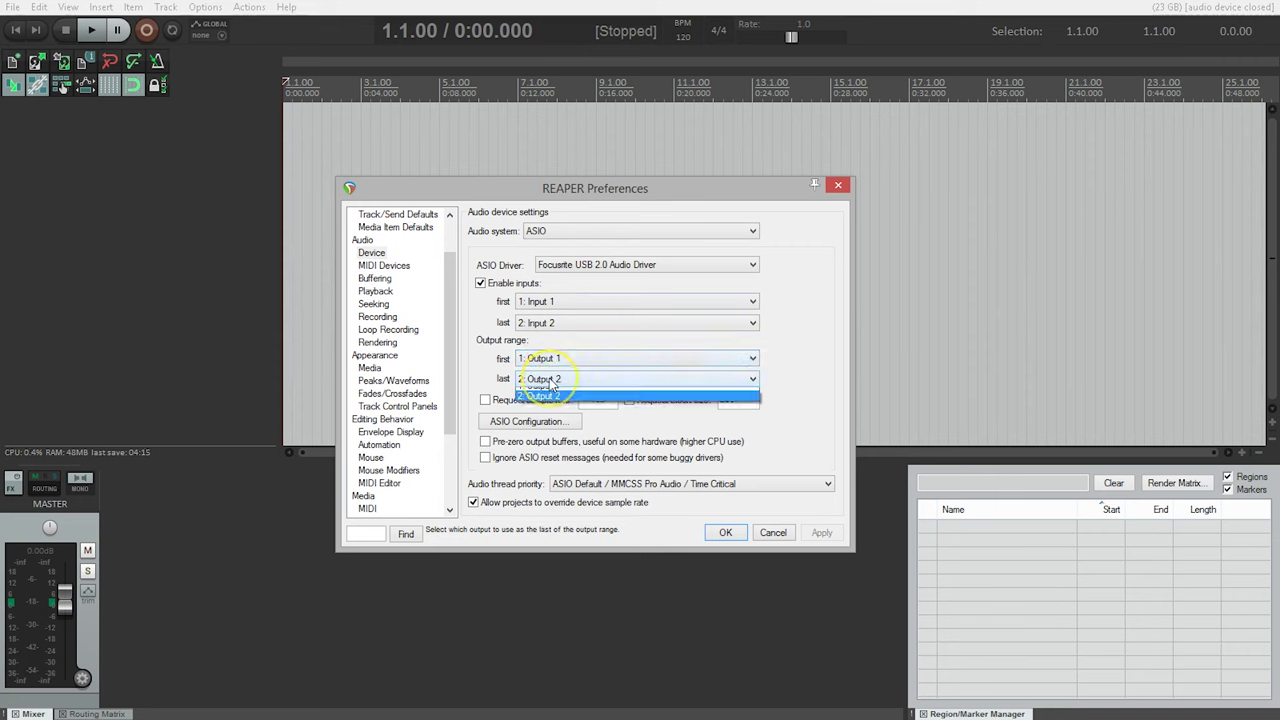
left_click(551, 381)
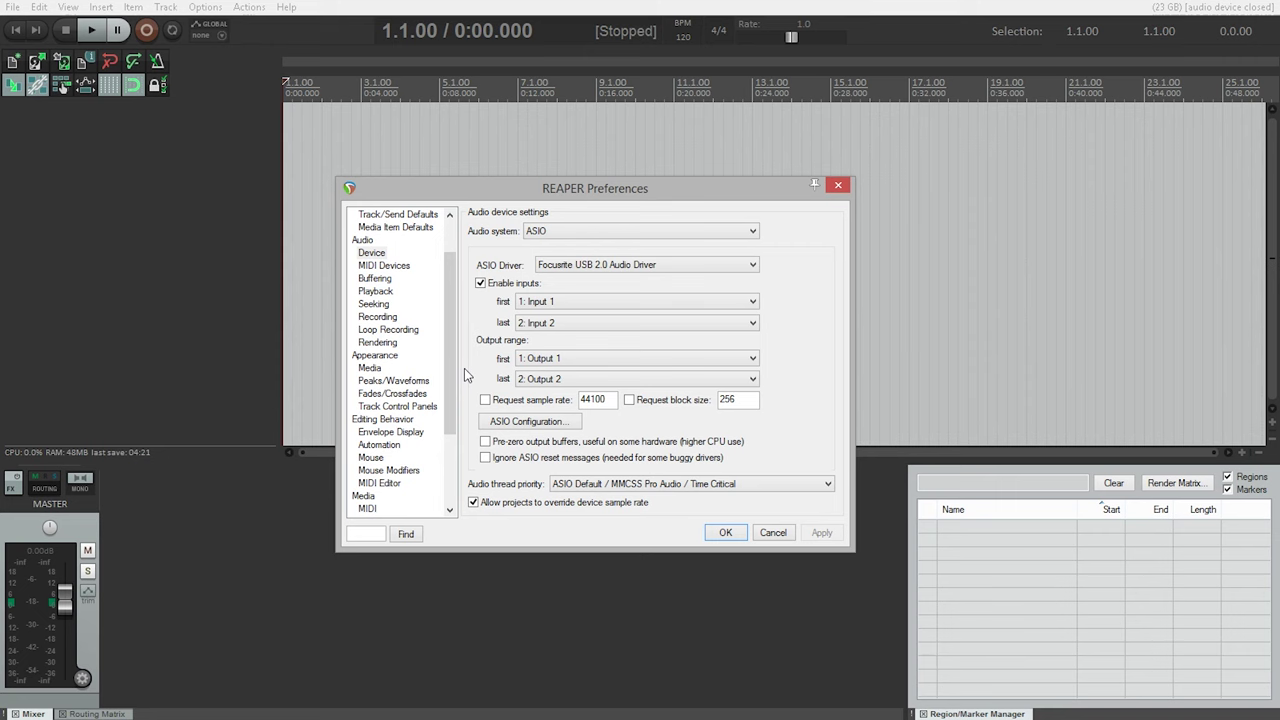
left_click(726, 533)
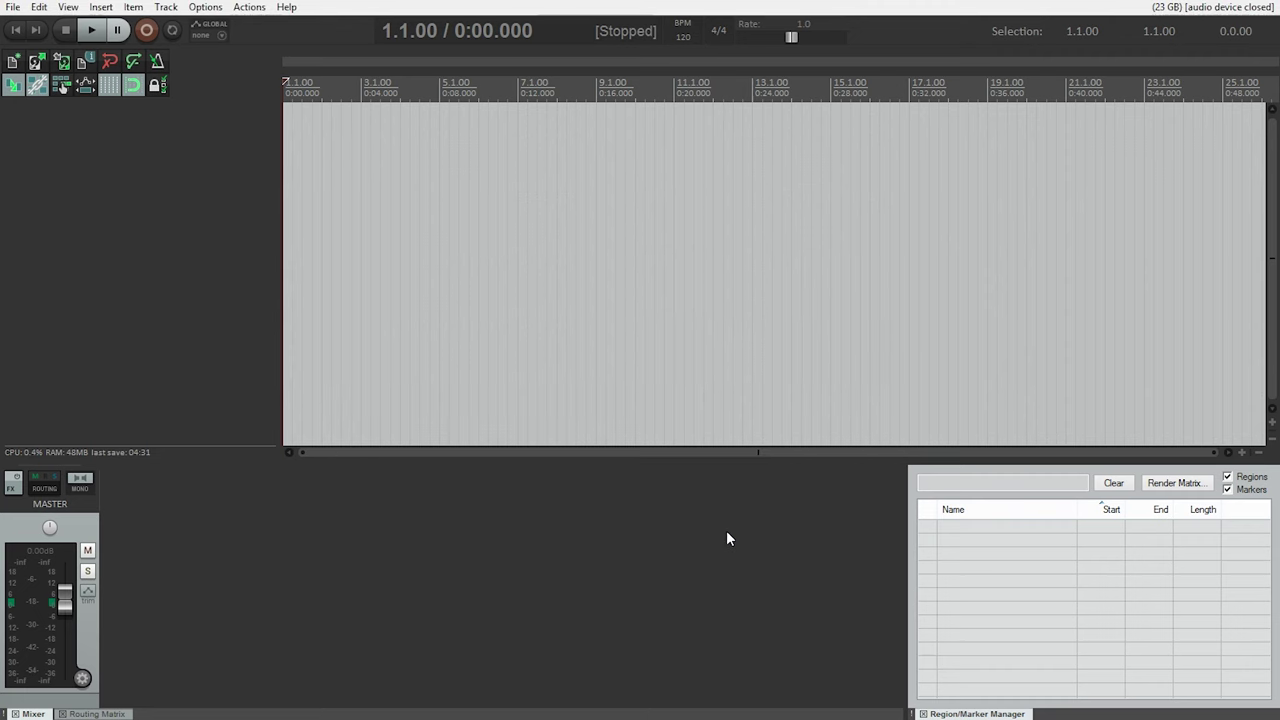